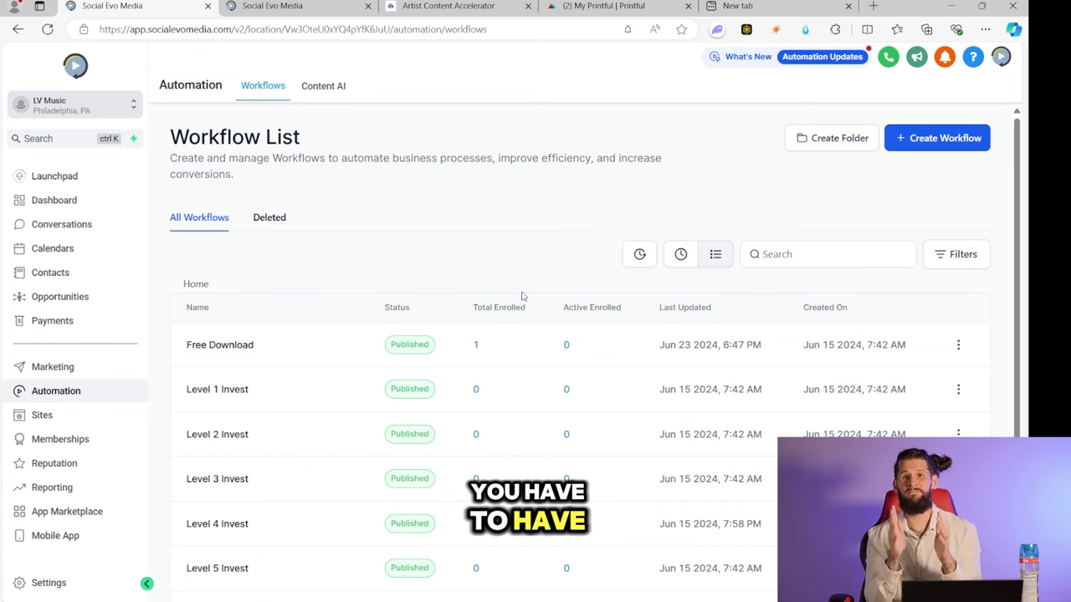
Go to the Launchpad and bring up the LV Music Official Website merch products list.
click(72, 178)
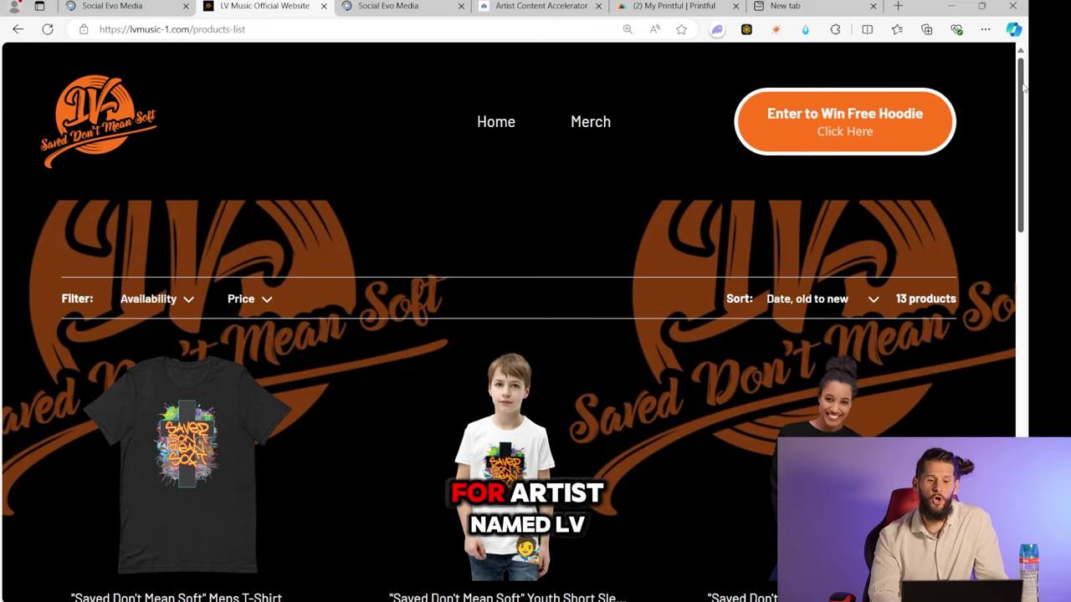
Scroll the merch list, view the zip hoodie page, go back, then bring up the Printful dashboard.
drag(1022, 87, 1021, 384)
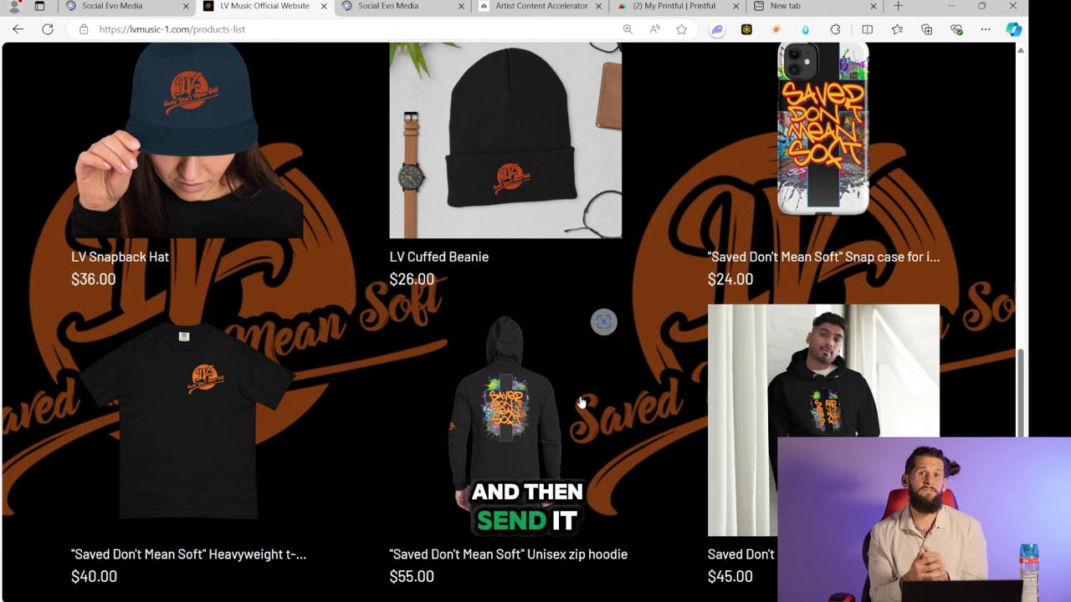
click(581, 404)
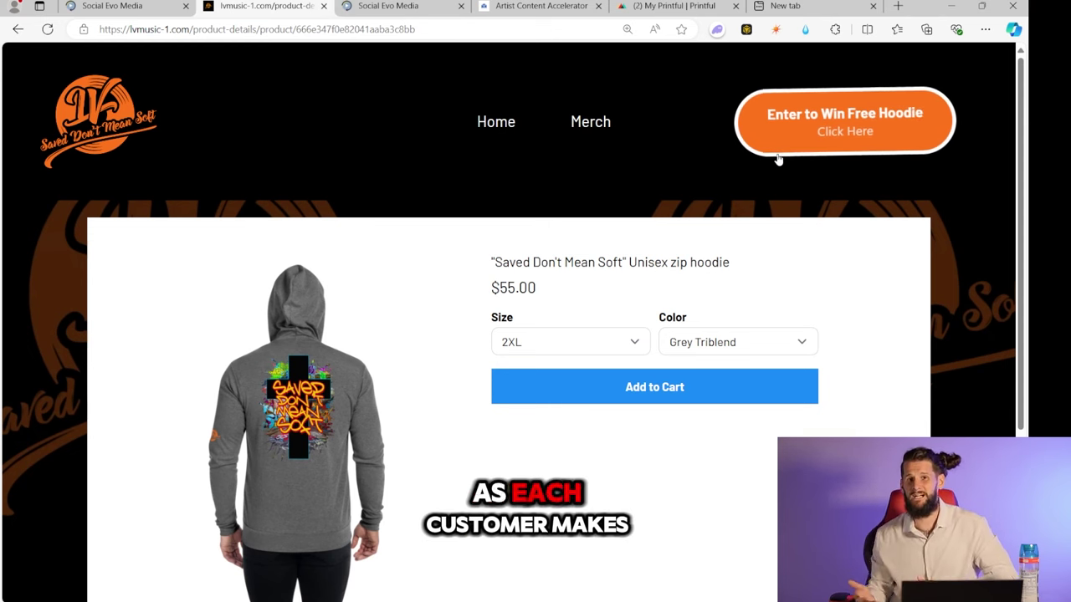
key(alt+Left)
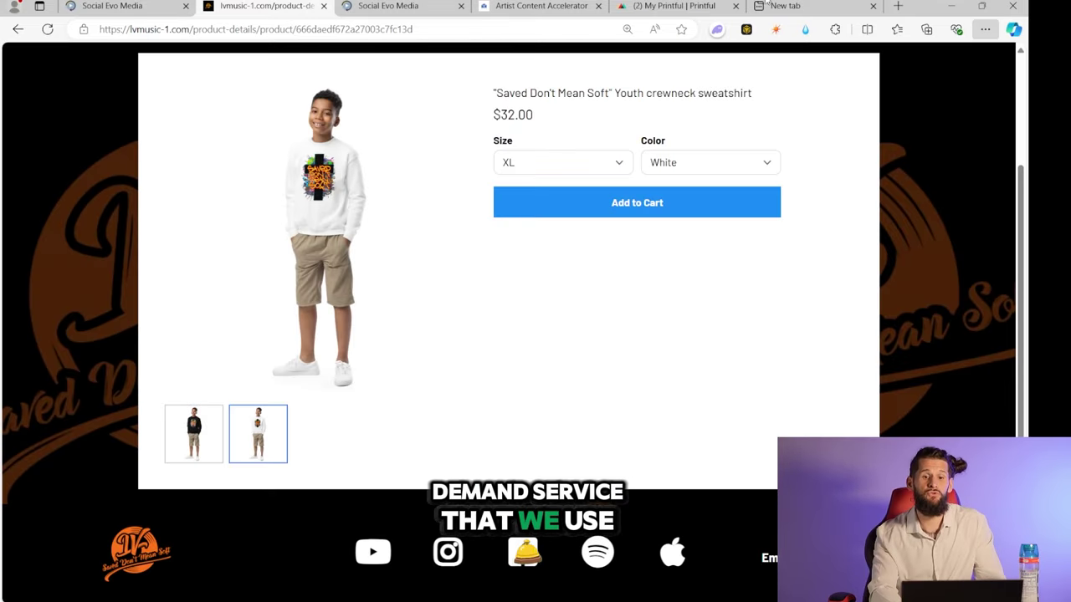
click(697, 6)
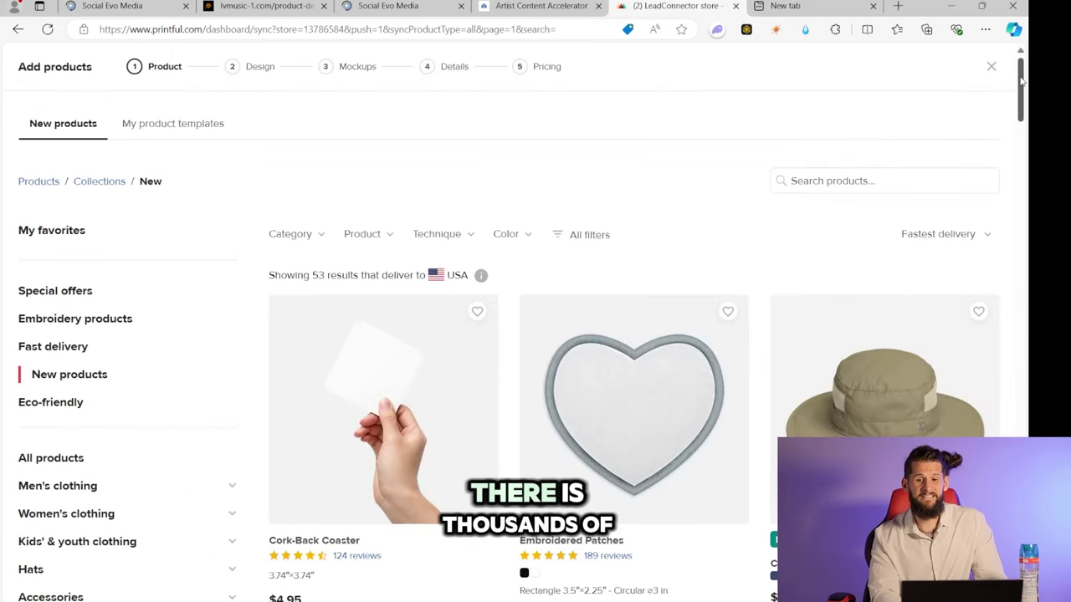
Scroll Printful's product catalog, then return to the Official Website page list.
drag(1020, 85, 1023, 402)
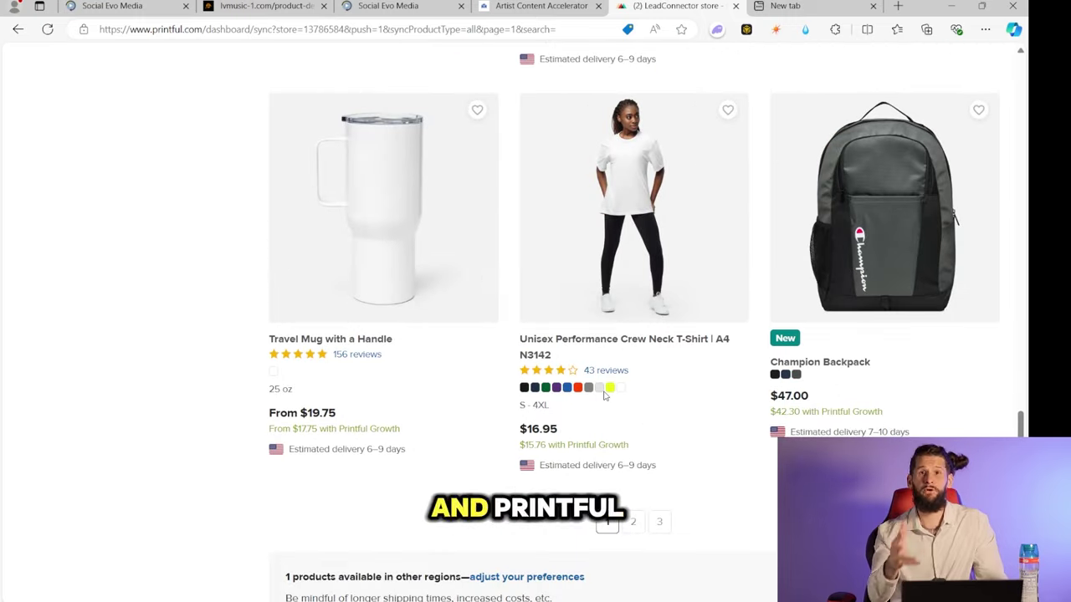
click(423, 4)
click(116, 6)
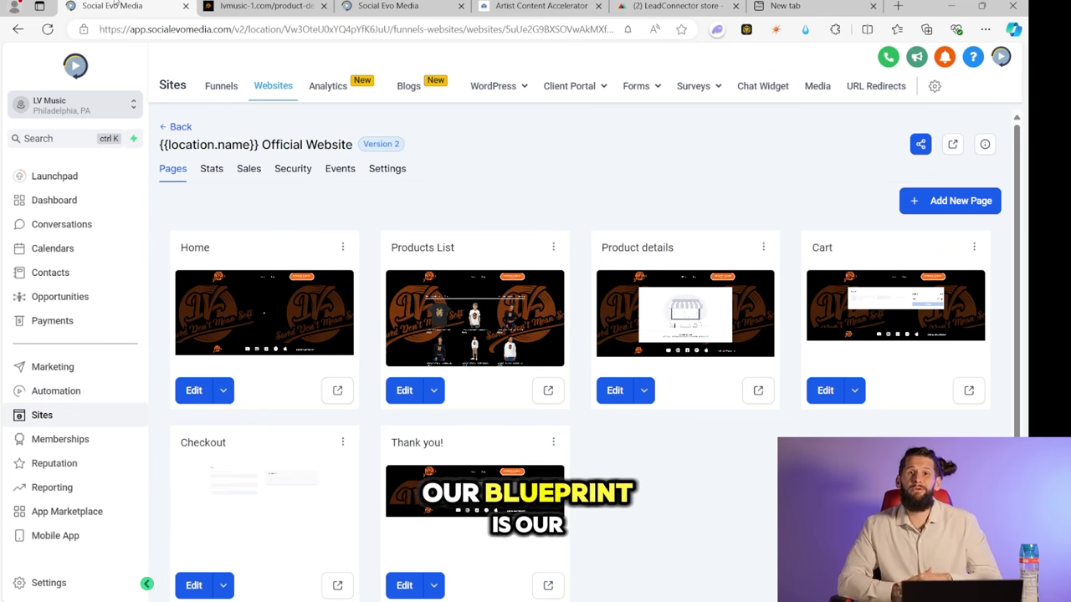
Bring up the Artist Content Accelerator community group's home feed.
click(535, 6)
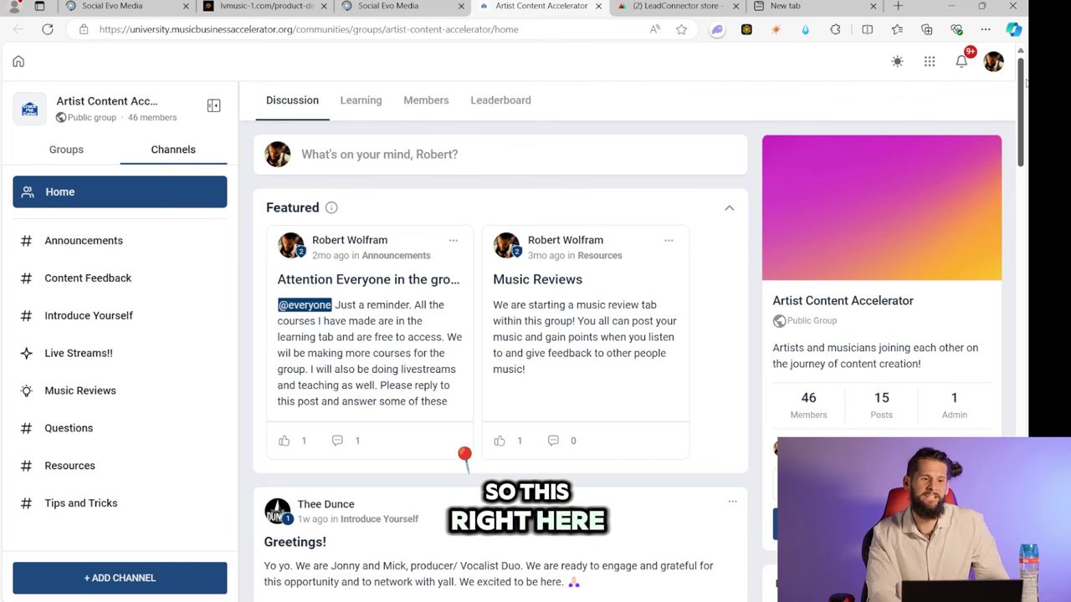
Browse the Content Feedback and Introduce Yourself channels, then the Learning courses and Members list.
mouse_move(1021, 80)
mouse_down()
mouse_move(1027, 155)
mouse_move(1013, 30)
mouse_up()
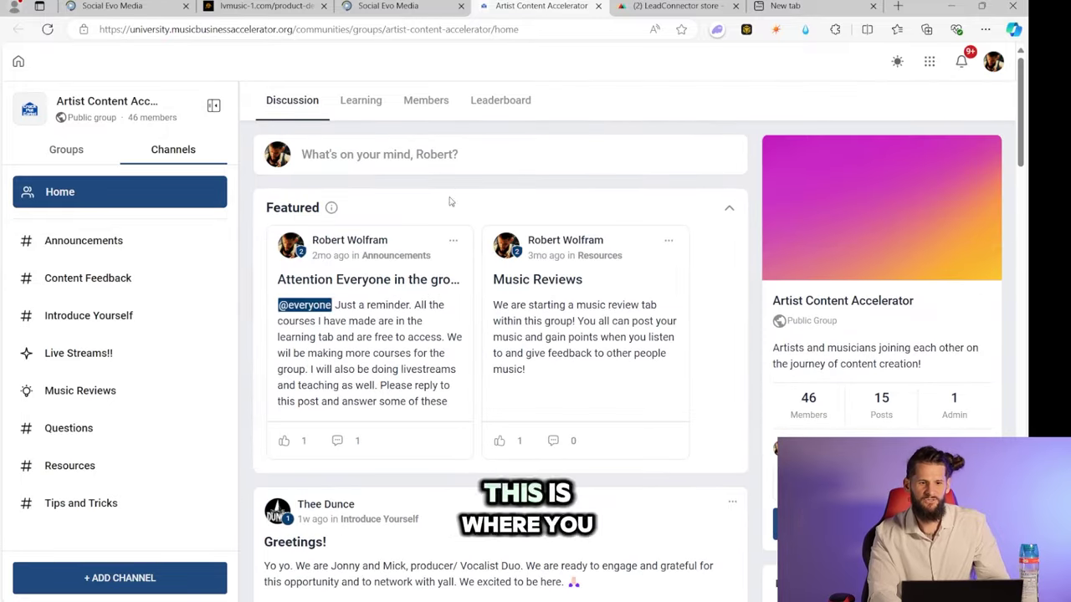
click(87, 278)
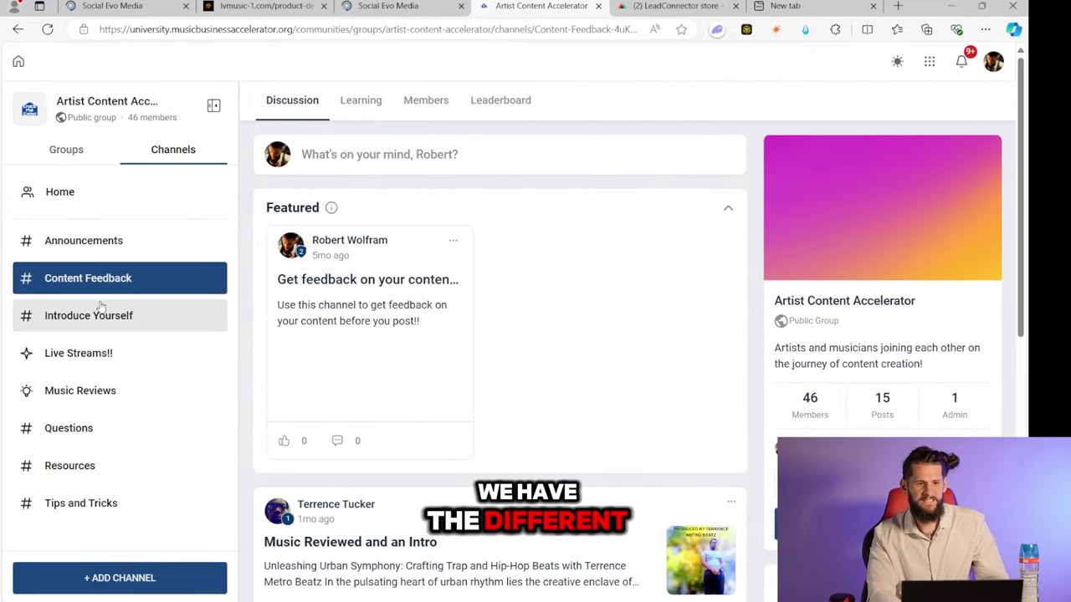
click(100, 315)
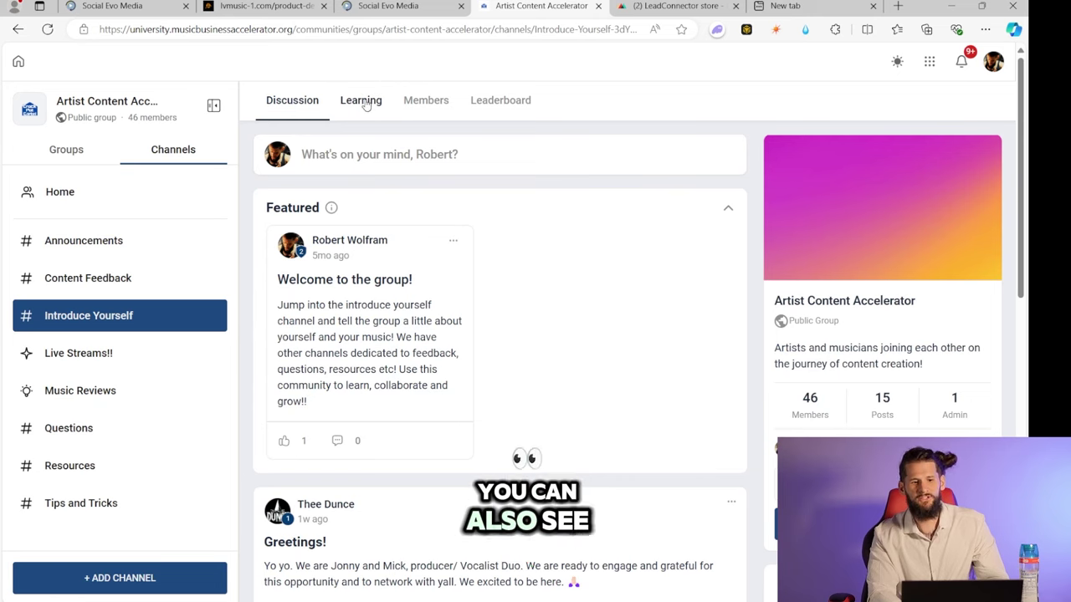
click(360, 100)
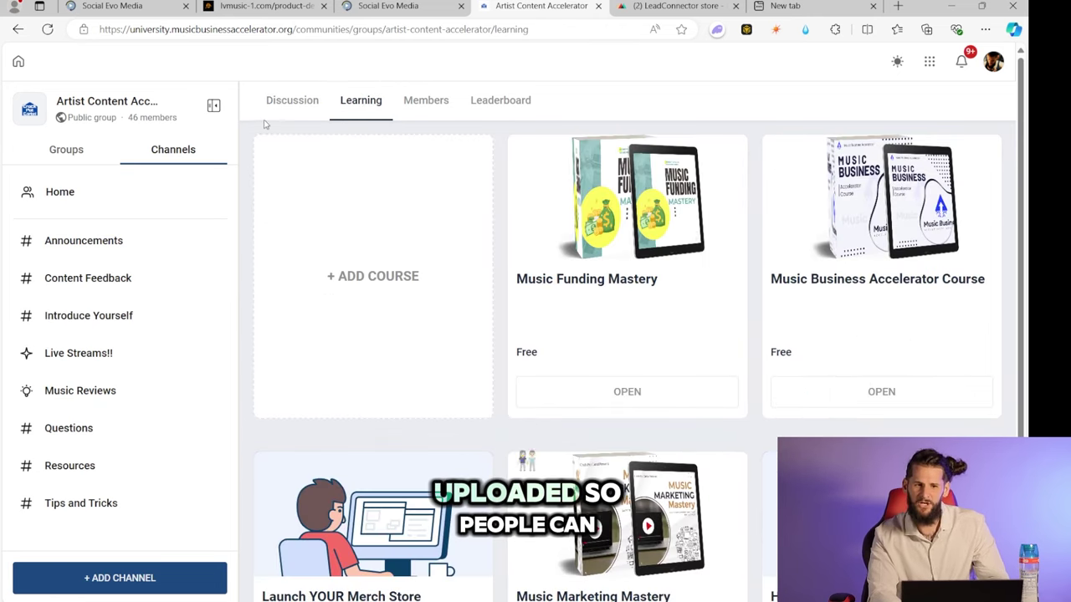
click(435, 100)
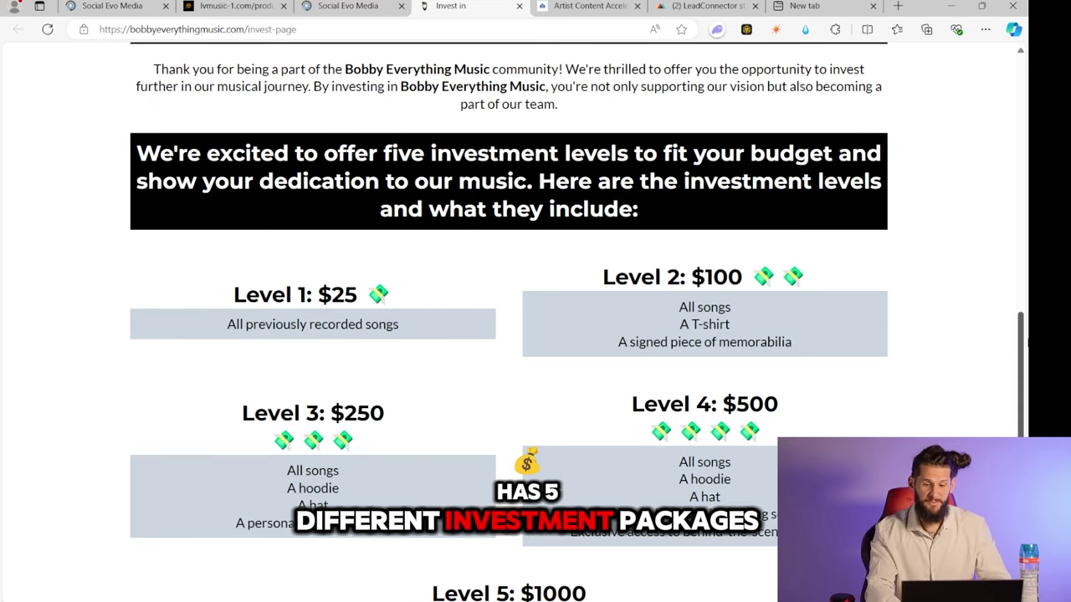
scroll(508, 335, down, 2)
scroll(522, 551, down, 3)
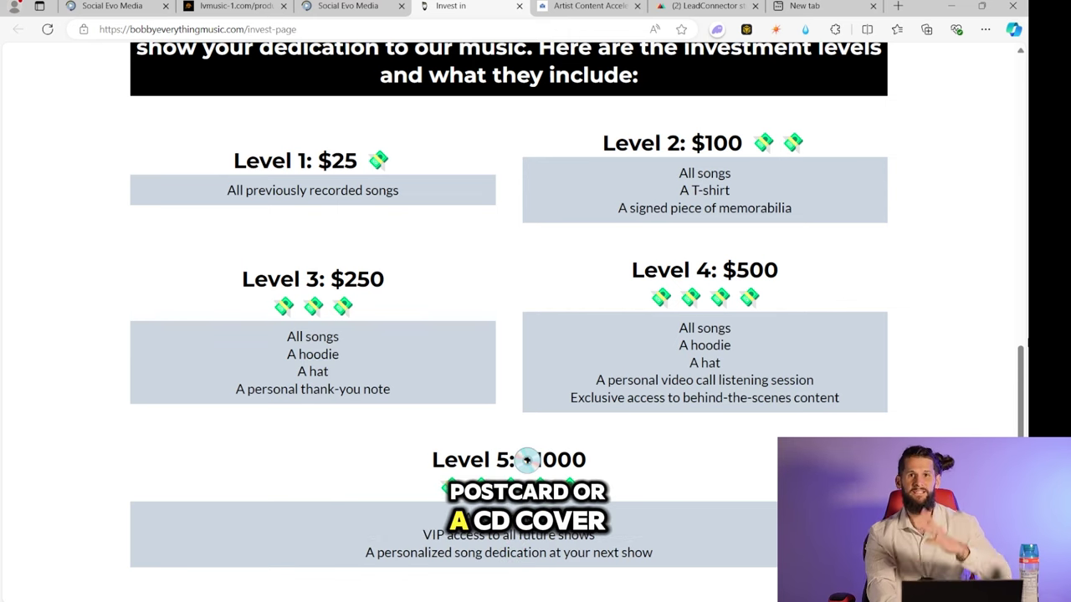
scroll(604, 550, down, 2)
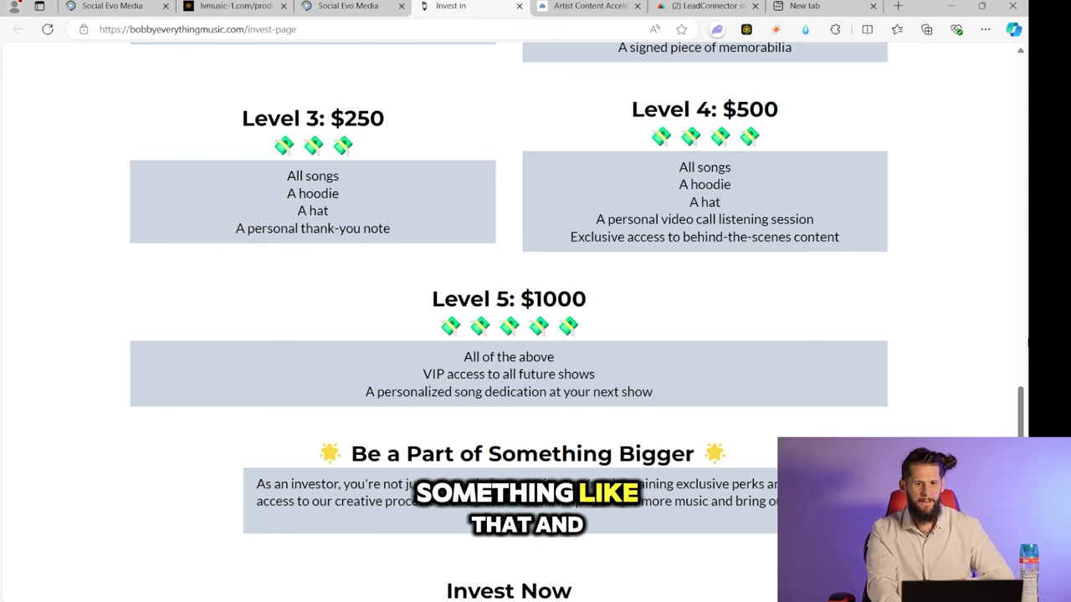
scroll(536, 318, down, 1)
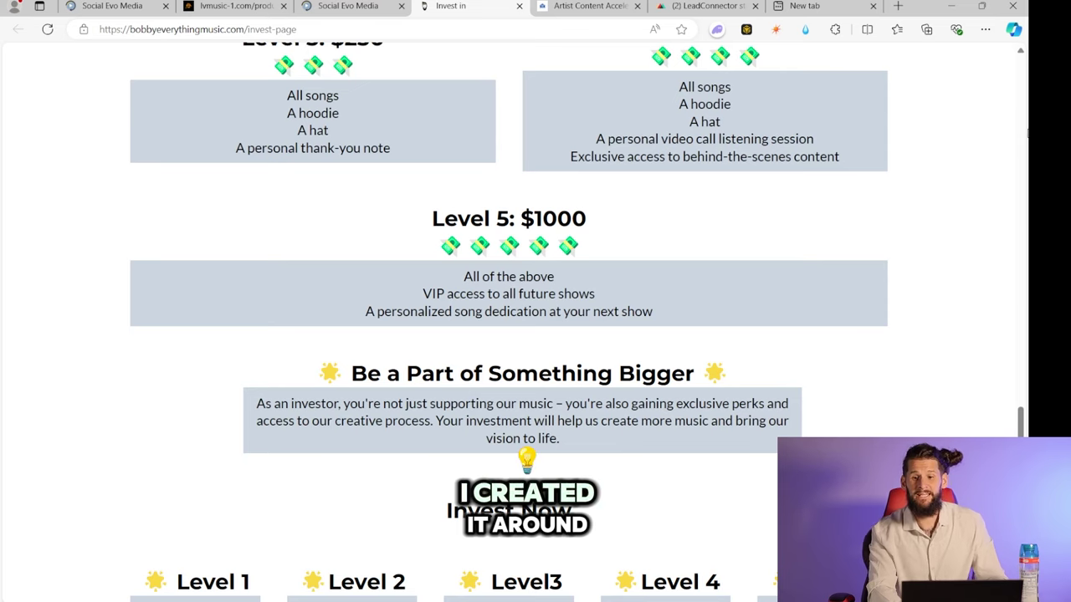
click(1022, 99)
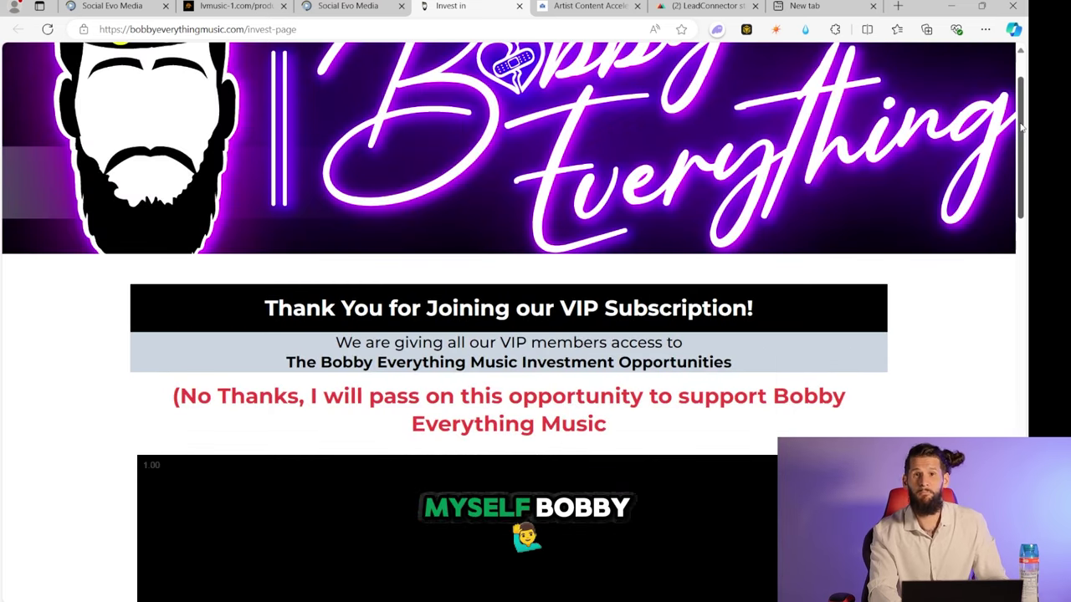
Scroll past the invest video and investment levels toward the hoodie giveaway page.
drag(1021, 126, 1023, 214)
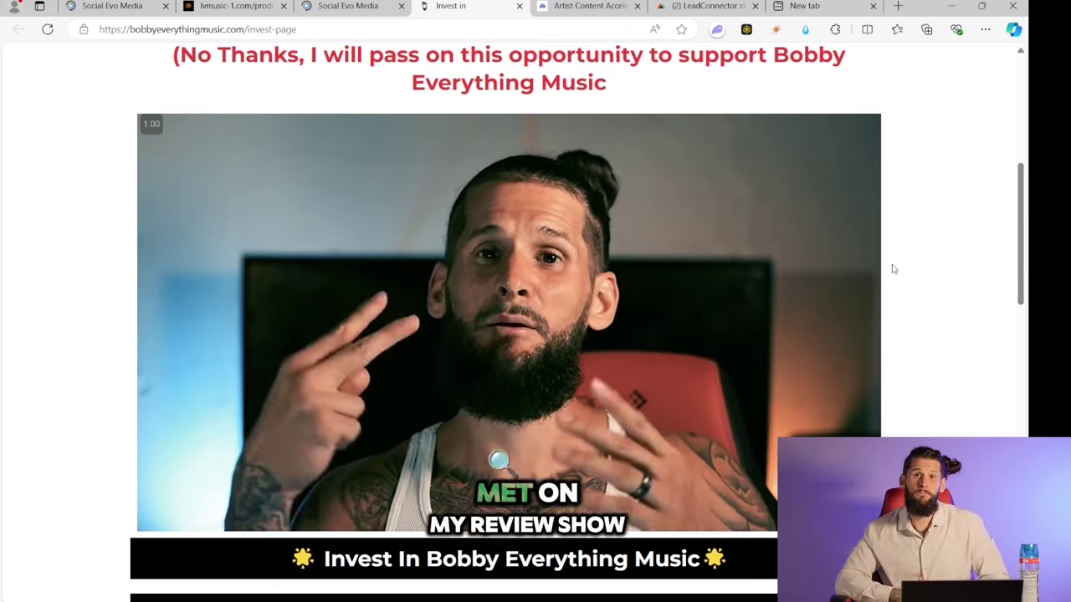
scroll(893, 268, down, 7)
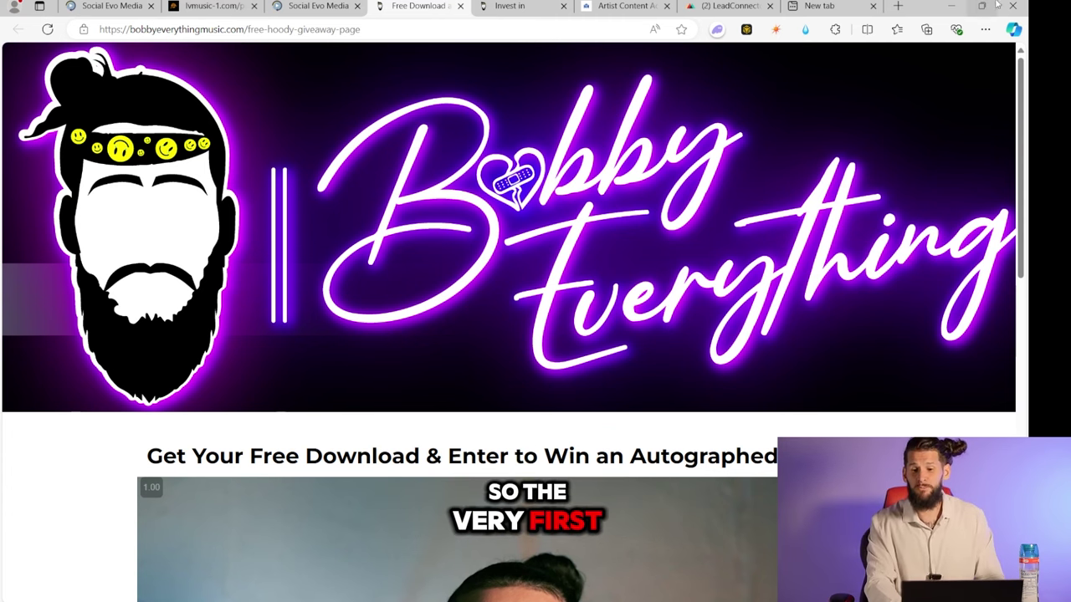
Scroll down to the giveaway's First Name, Email and Phone sign-up form.
drag(1024, 75, 1024, 198)
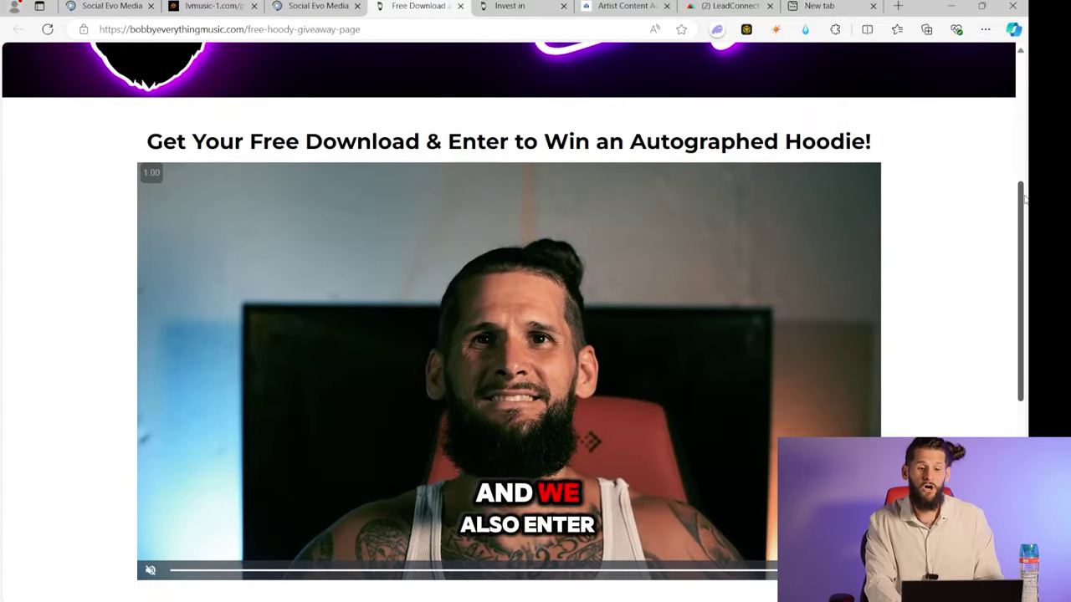
mouse_move(1024, 198)
mouse_down()
mouse_move(1021, 377)
mouse_move(1007, 399)
mouse_up()
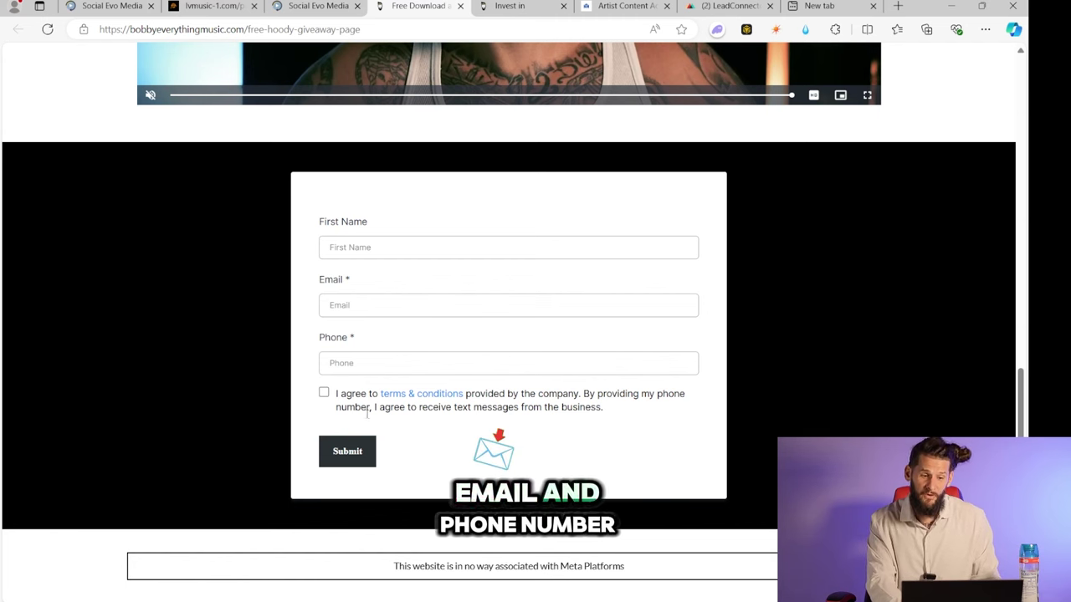
Glance at the Artist Funnel steps, then go back to the Free Hoody Giveaway sign-up form.
click(323, 7)
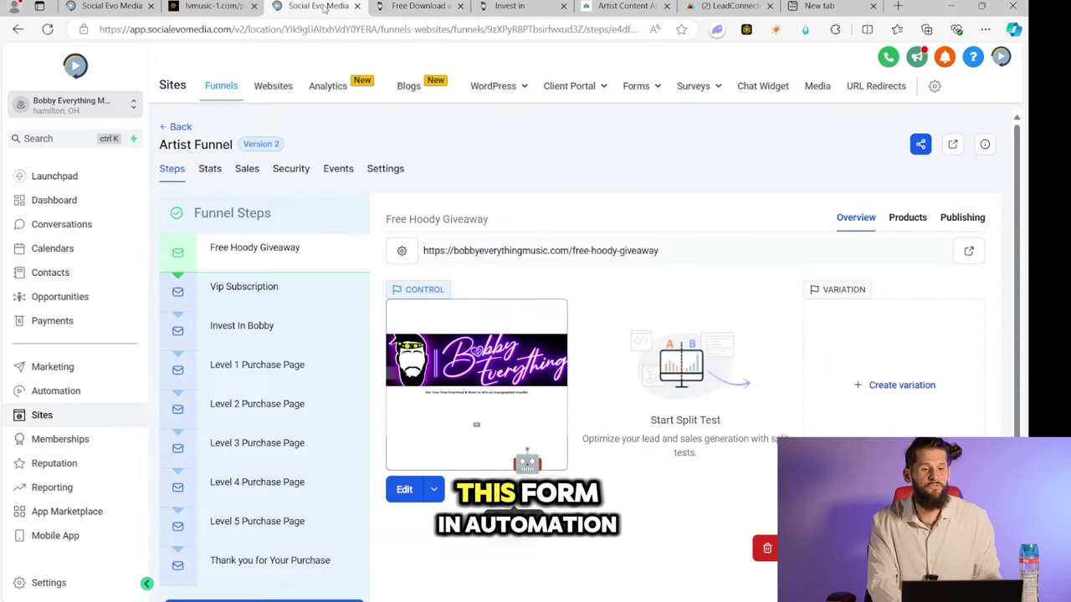
click(413, 6)
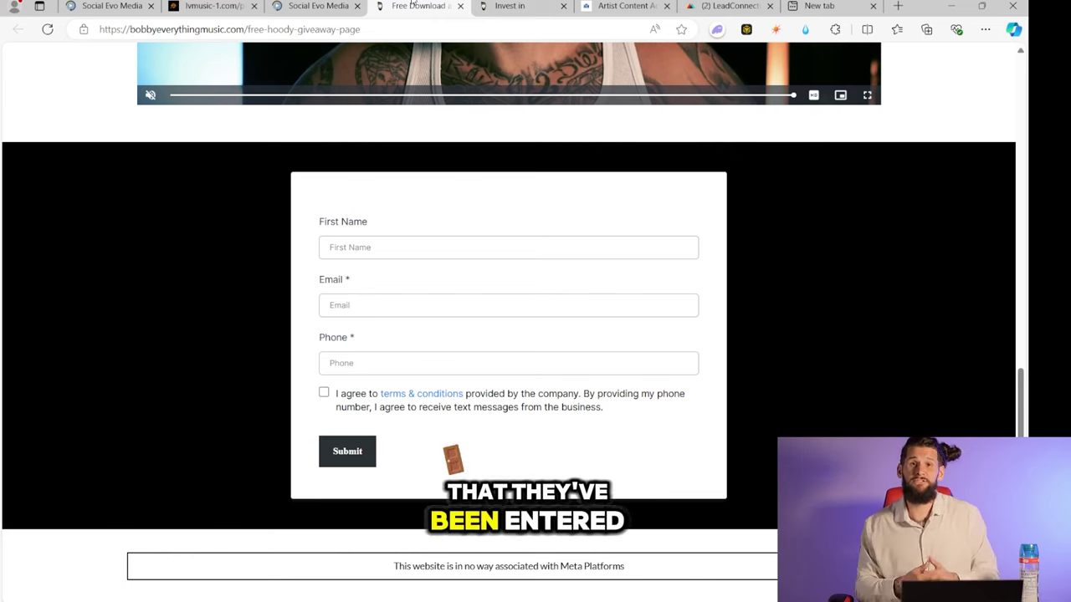
From the Artist Funnel, go to Automation and open the Free Download workflow.
click(318, 6)
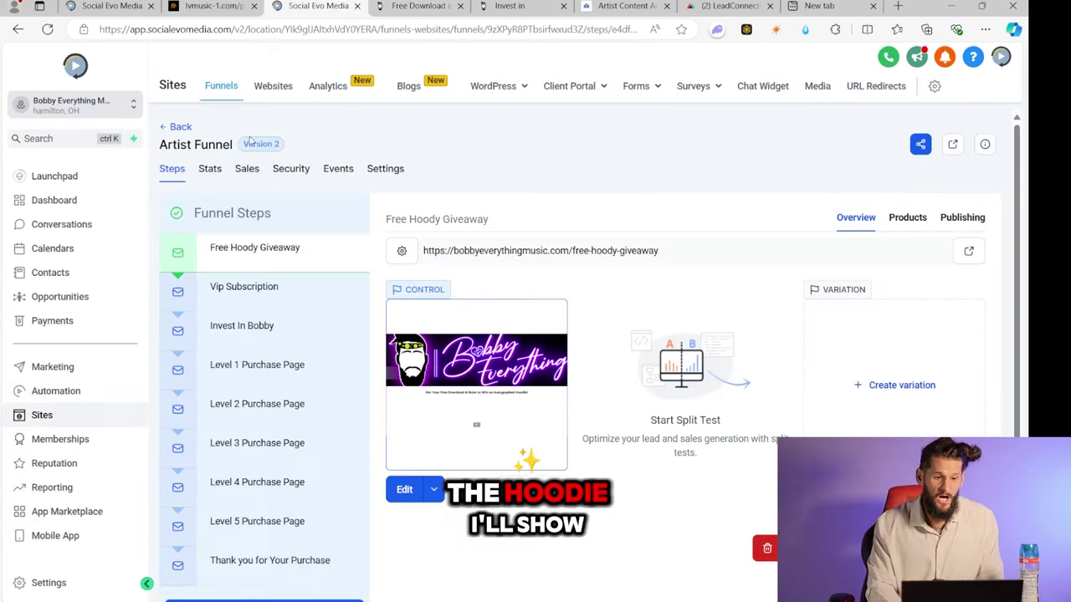
click(60, 392)
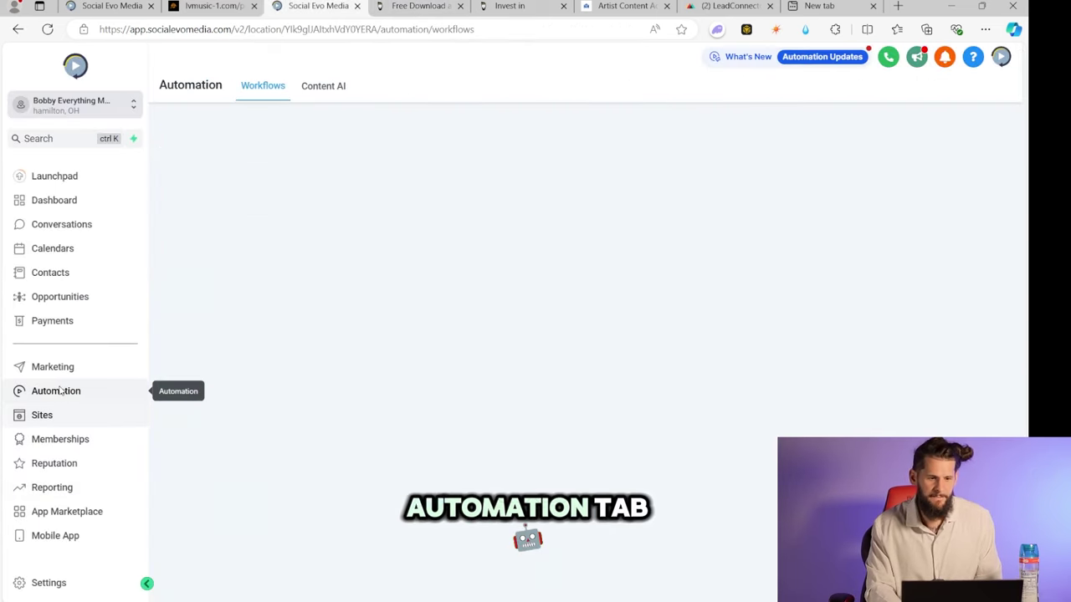
click(232, 352)
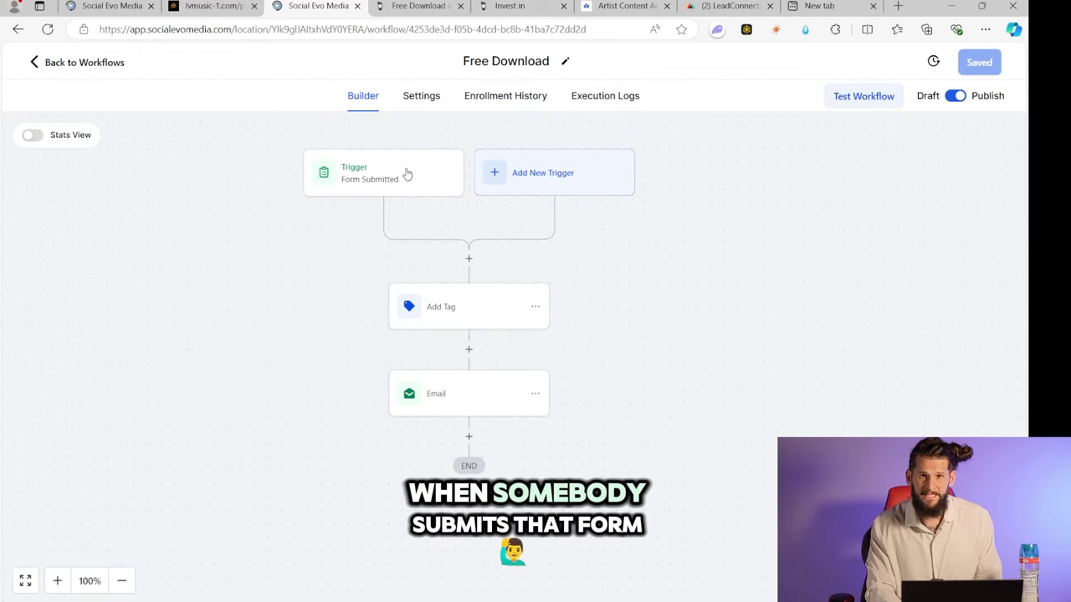
Insert a Wait step of 1 after the first Email action in the workflow.
click(468, 383)
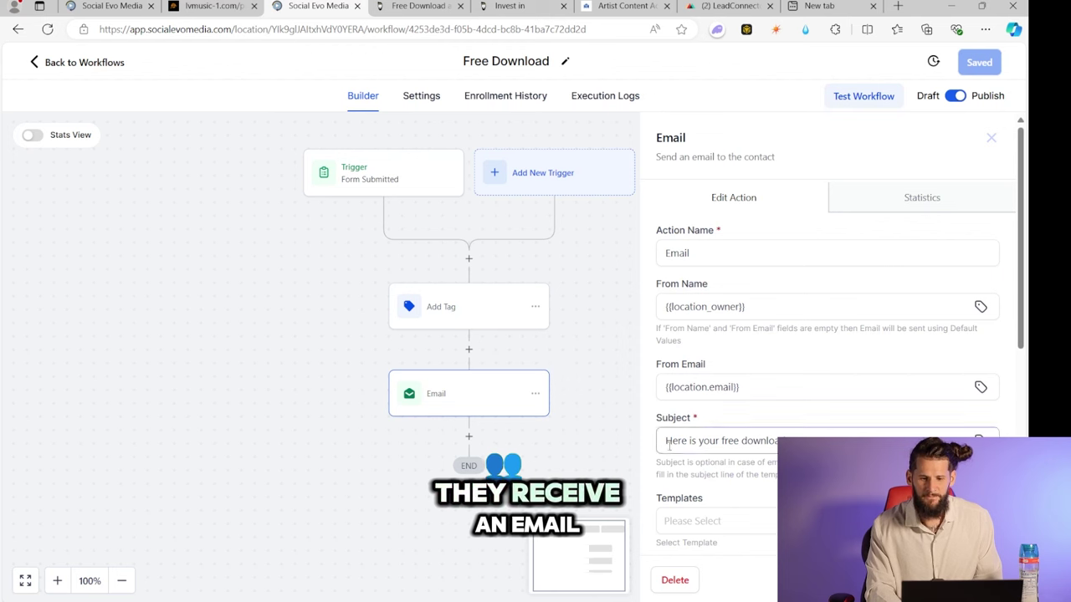
click(586, 376)
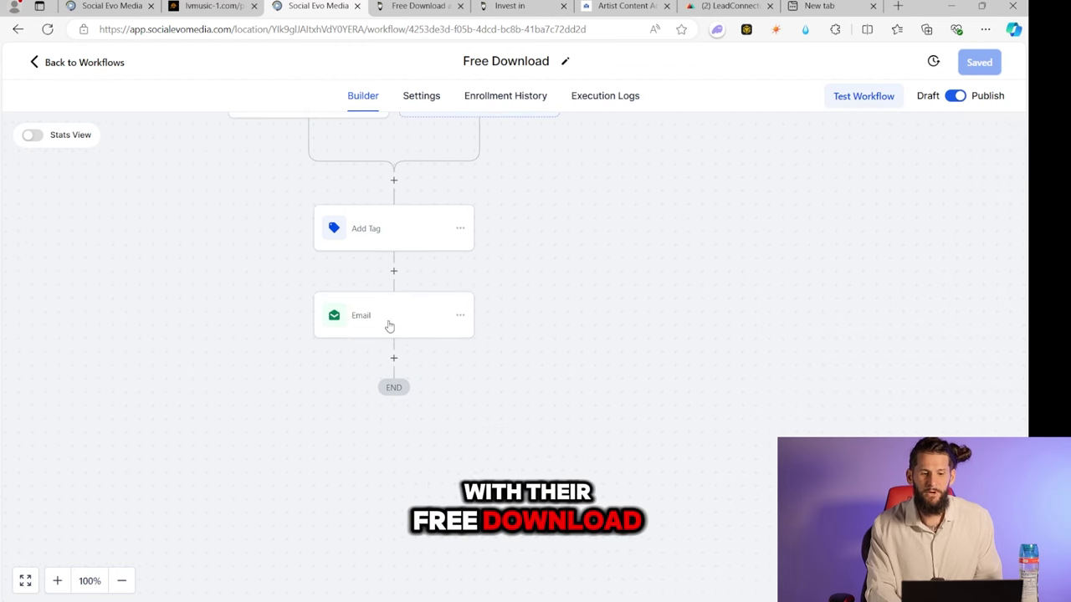
click(394, 359)
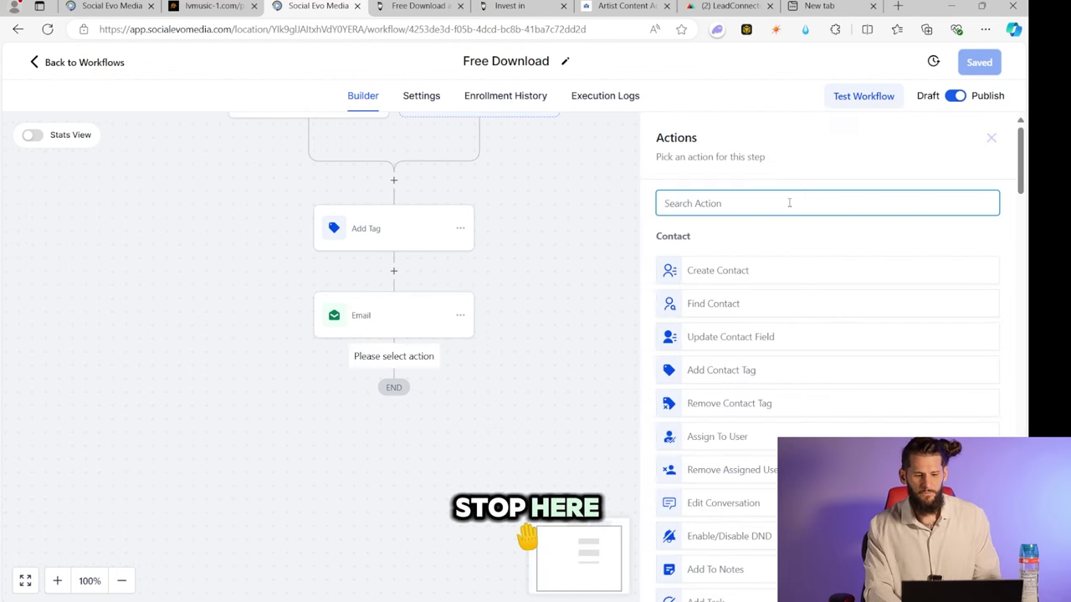
text(wait)
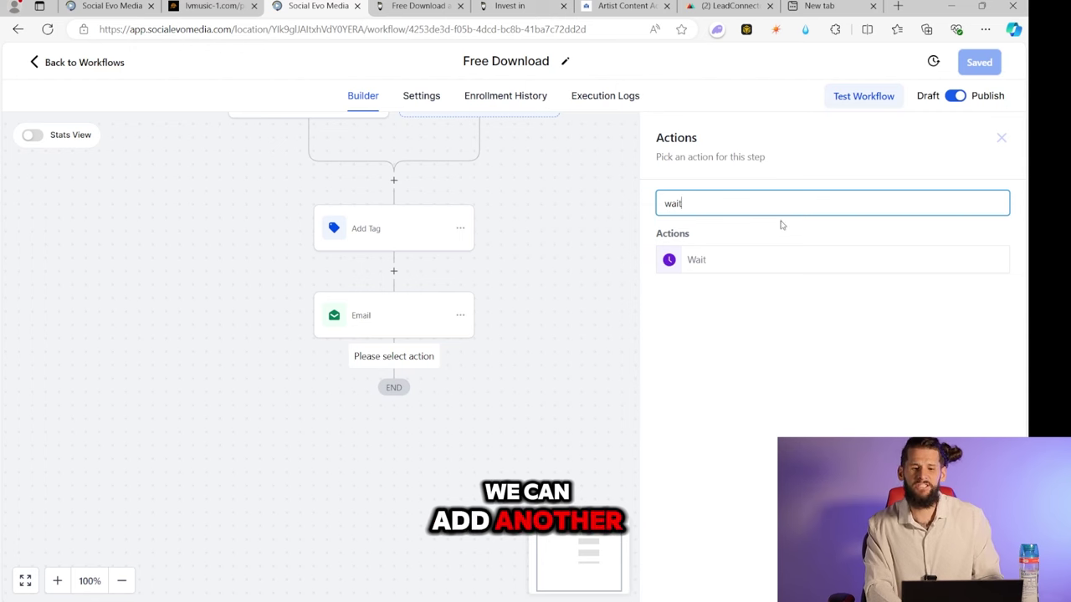
click(755, 262)
click(499, 352)
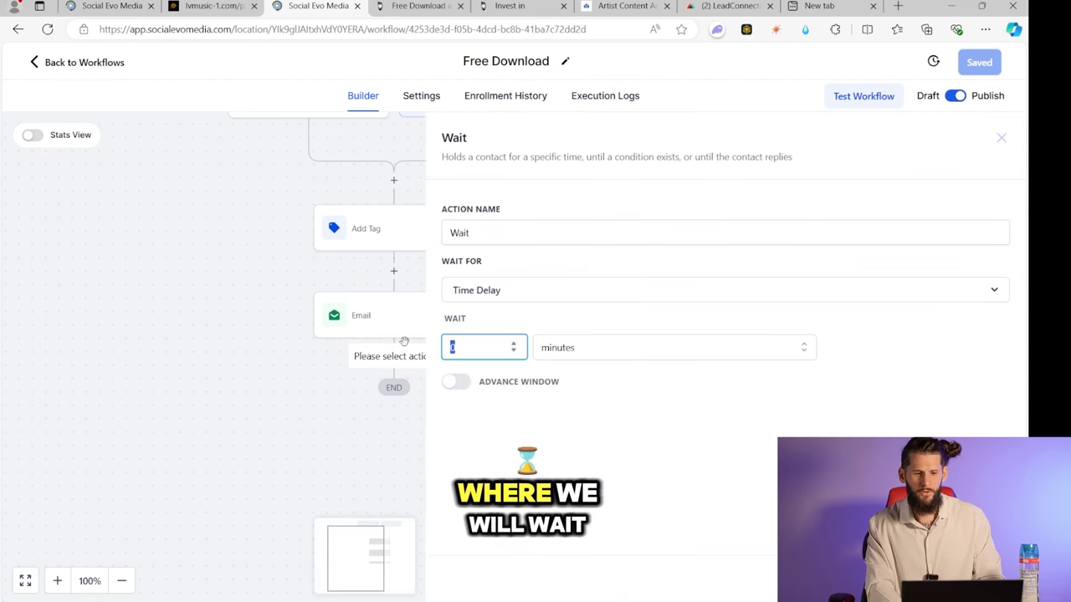
text(1)
click(642, 347)
click(611, 426)
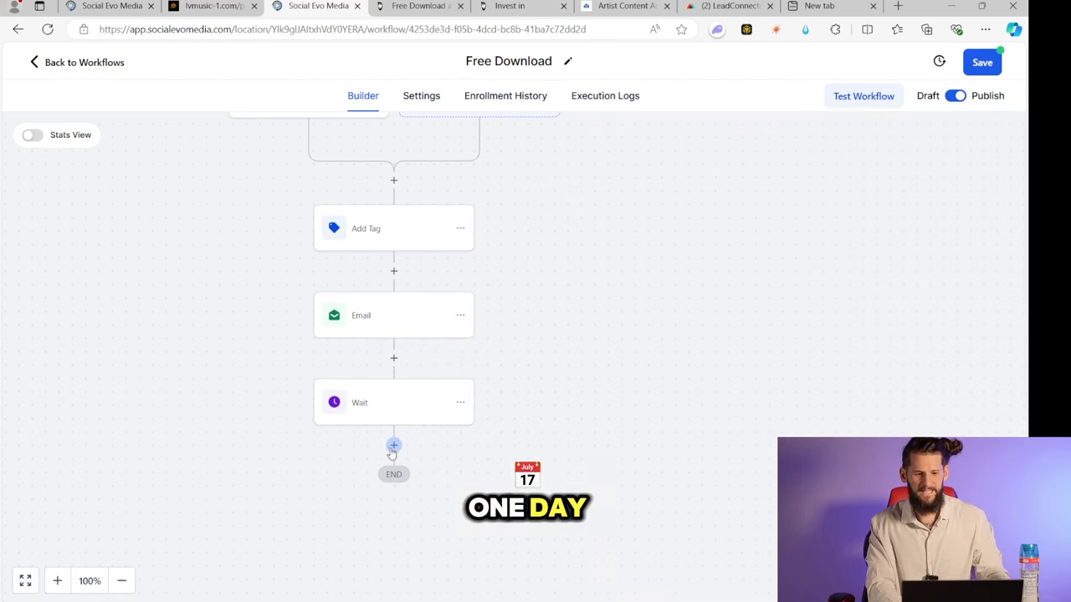
Add a Send Email step after the new Wait step.
click(391, 444)
text(email)
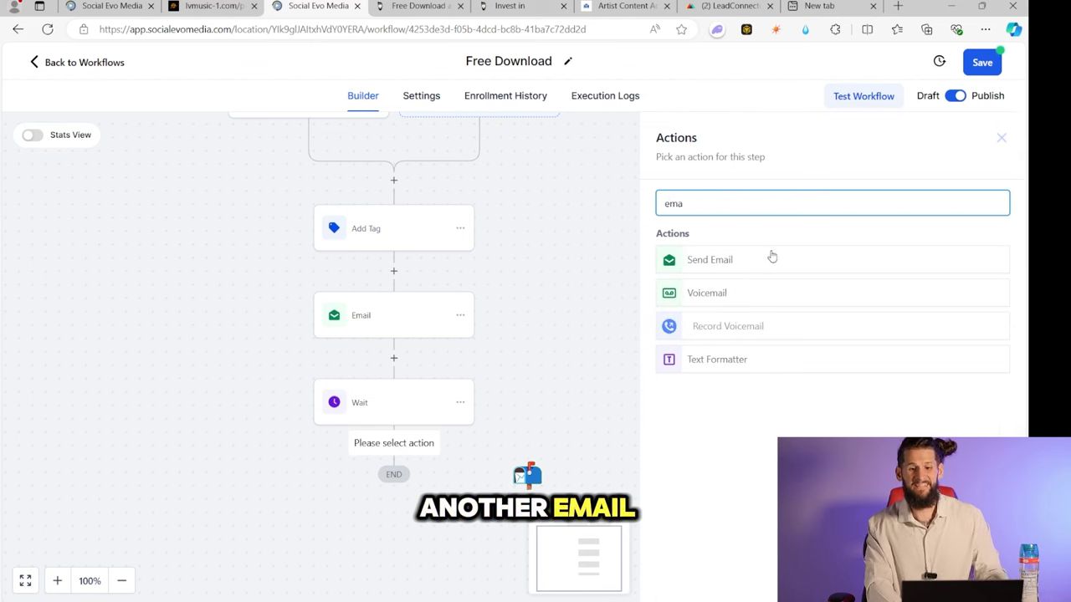
click(770, 256)
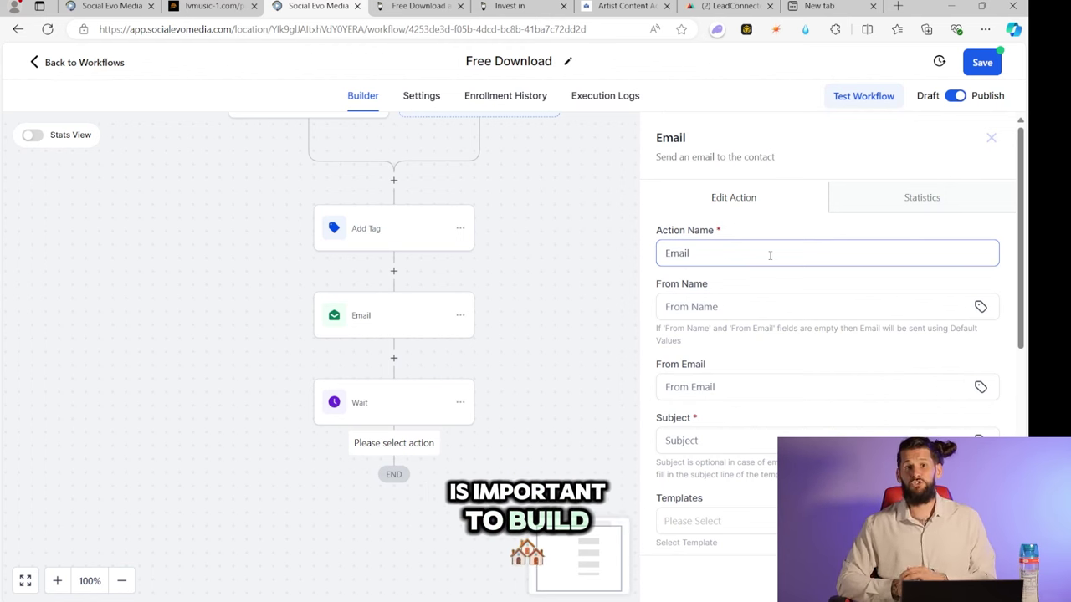
Submit the Free Download form with a test contact's first name, e-mail and phone, accepting the terms.
click(428, 13)
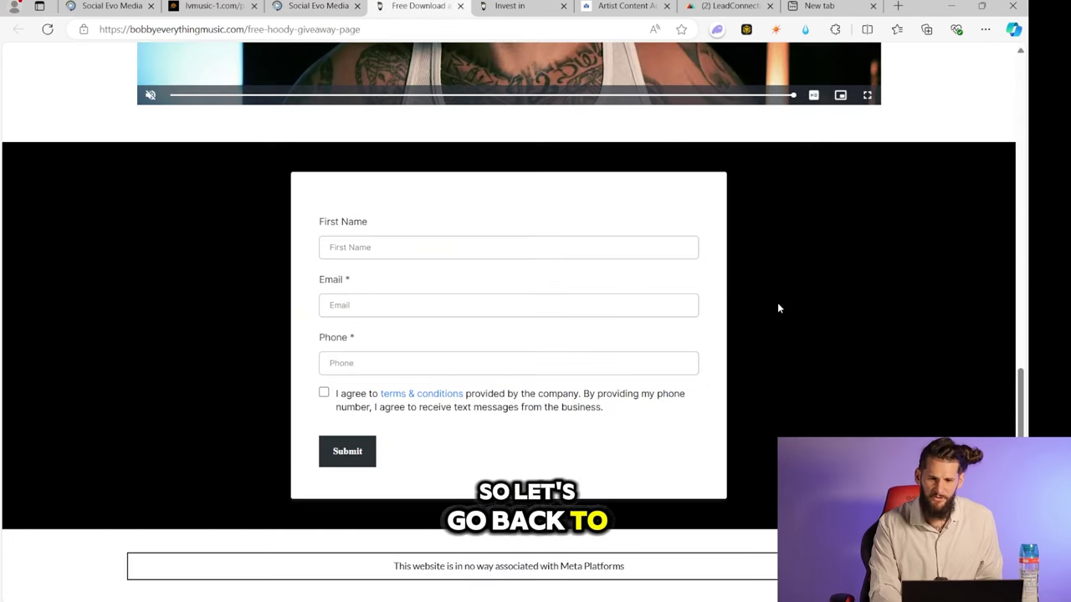
scroll(777, 308, up, 1)
scroll(393, 286, down, 1)
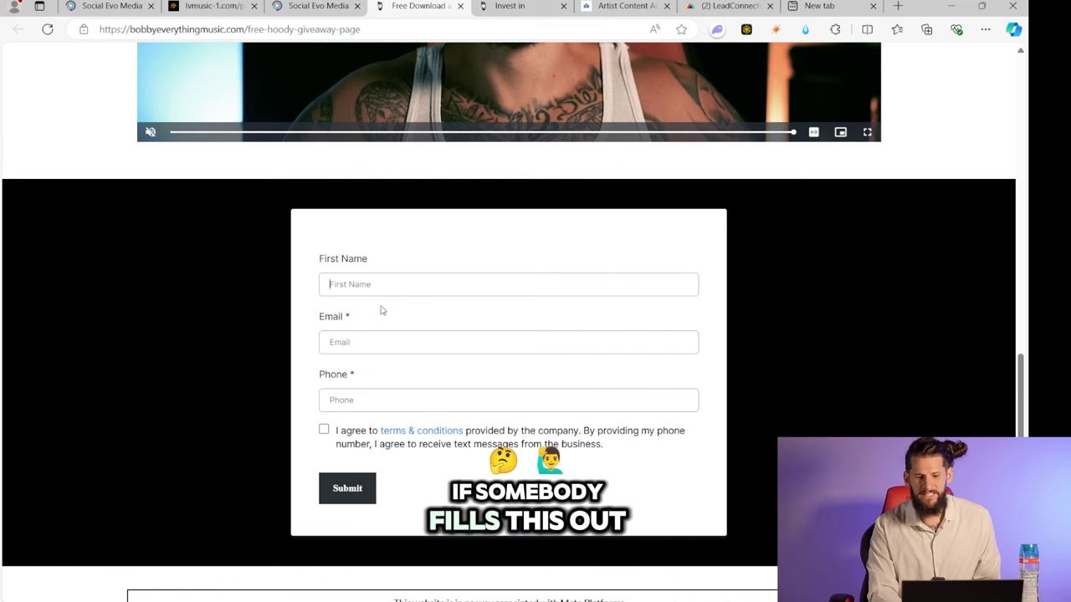
click(373, 339)
click(366, 366)
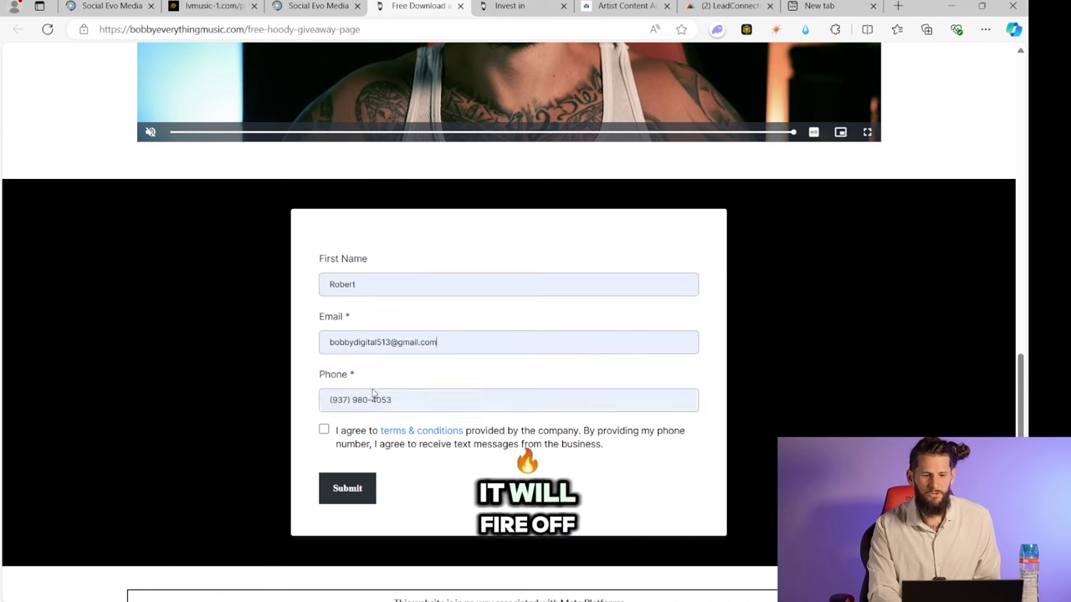
click(324, 430)
click(342, 493)
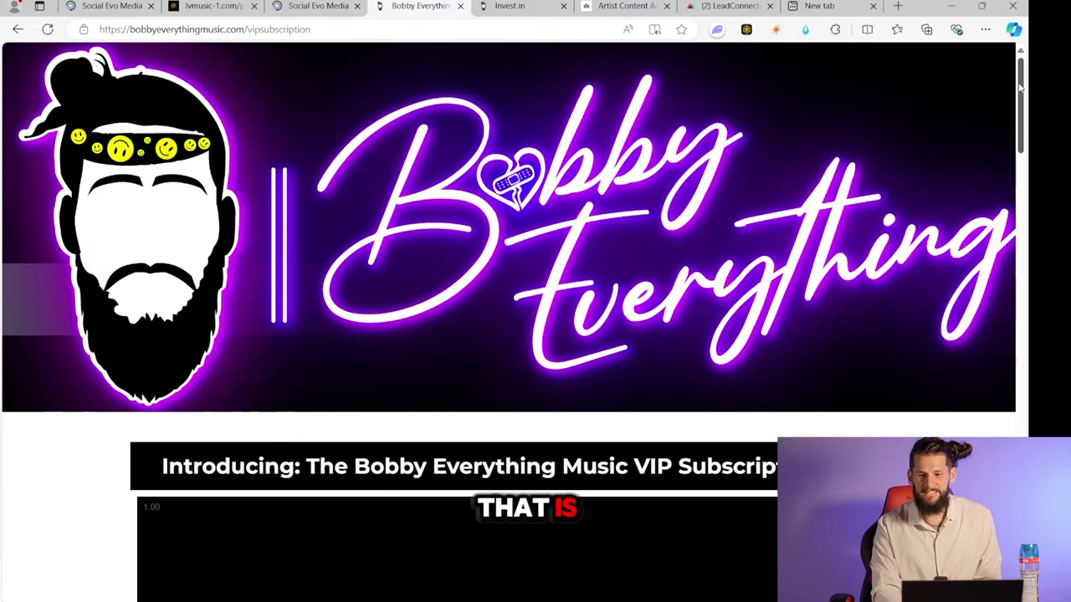
drag(1020, 103, 1020, 156)
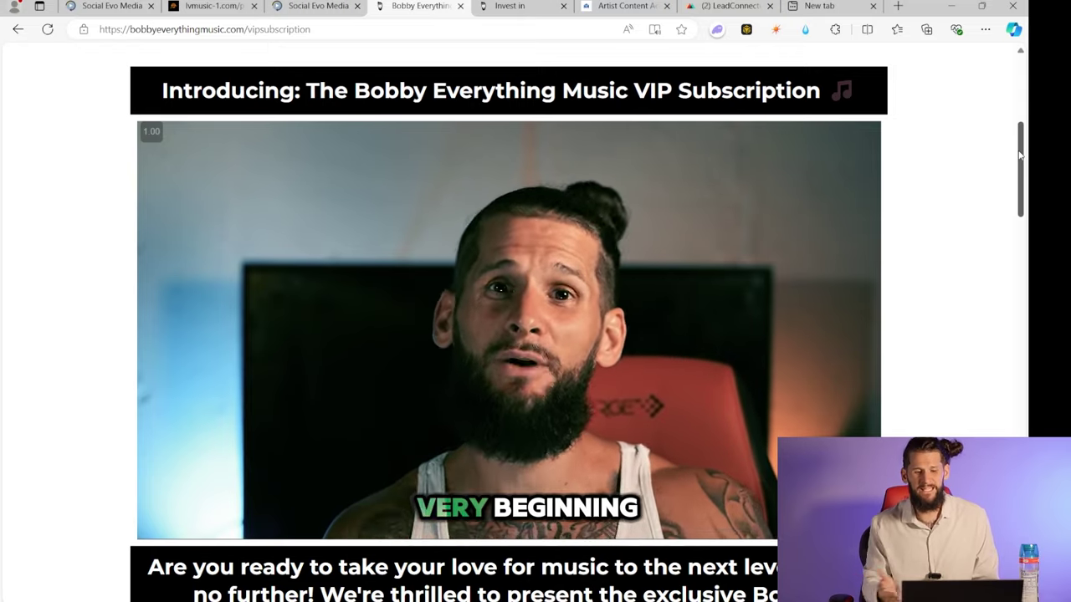
Scroll past the VIP member perk cards to the company, contact and shipping order form, then select the page address.
drag(1020, 154, 1022, 182)
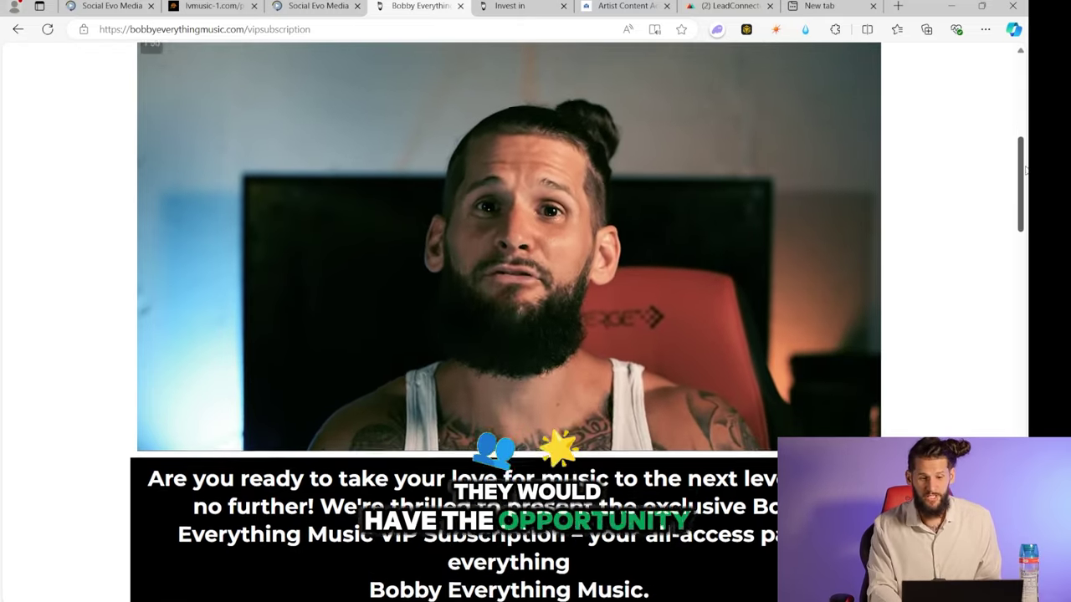
scroll(536, 322, up, 1)
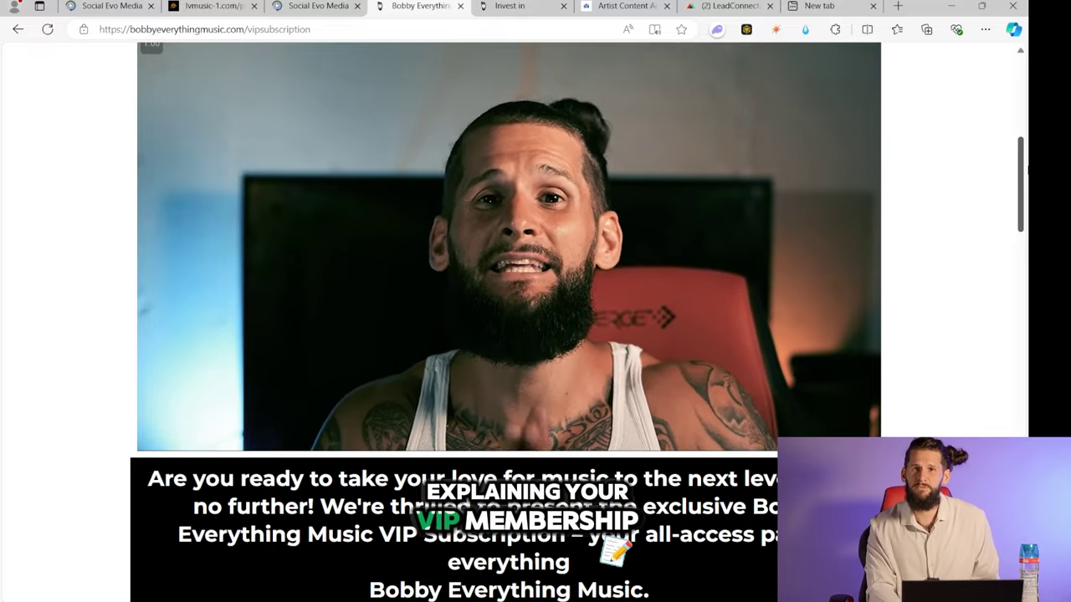
scroll(509, 335, down, 2)
scroll(508, 334, down, 2)
scroll(509, 335, down, 1)
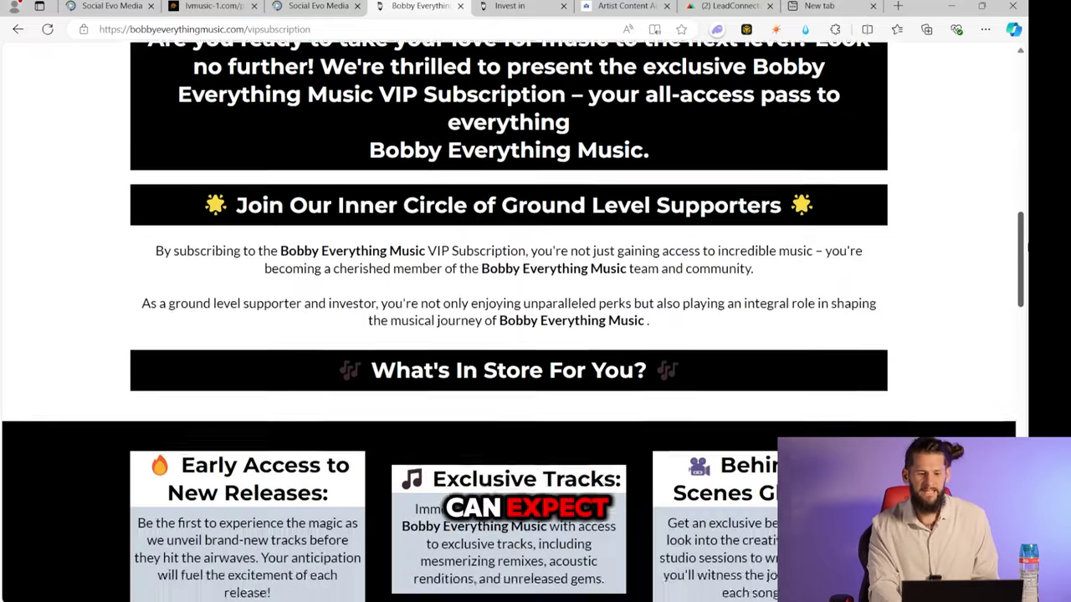
scroll(509, 334, down, 4)
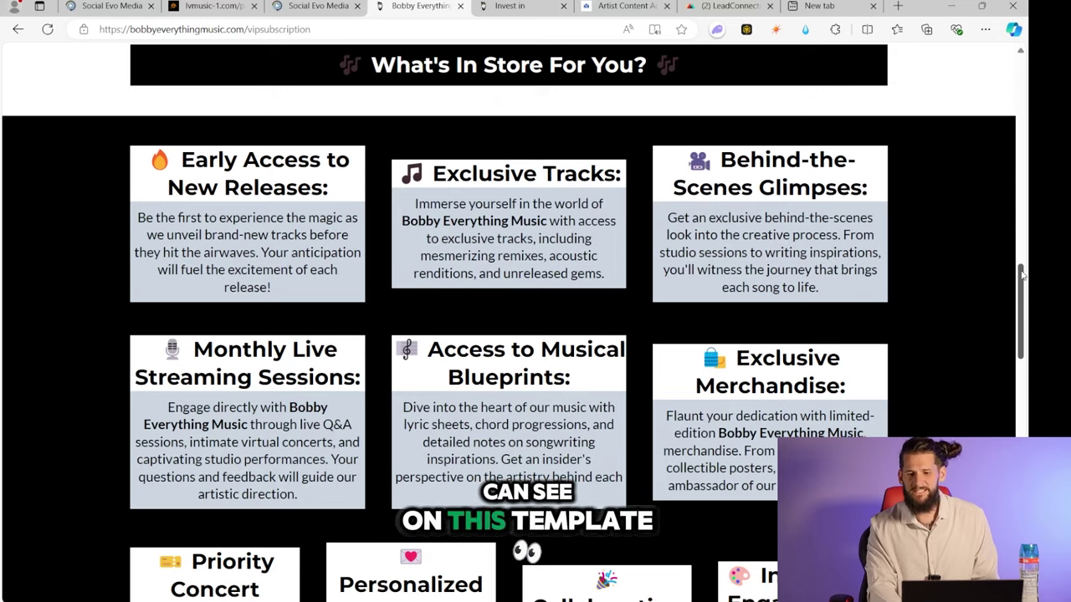
drag(1022, 288, 1021, 297)
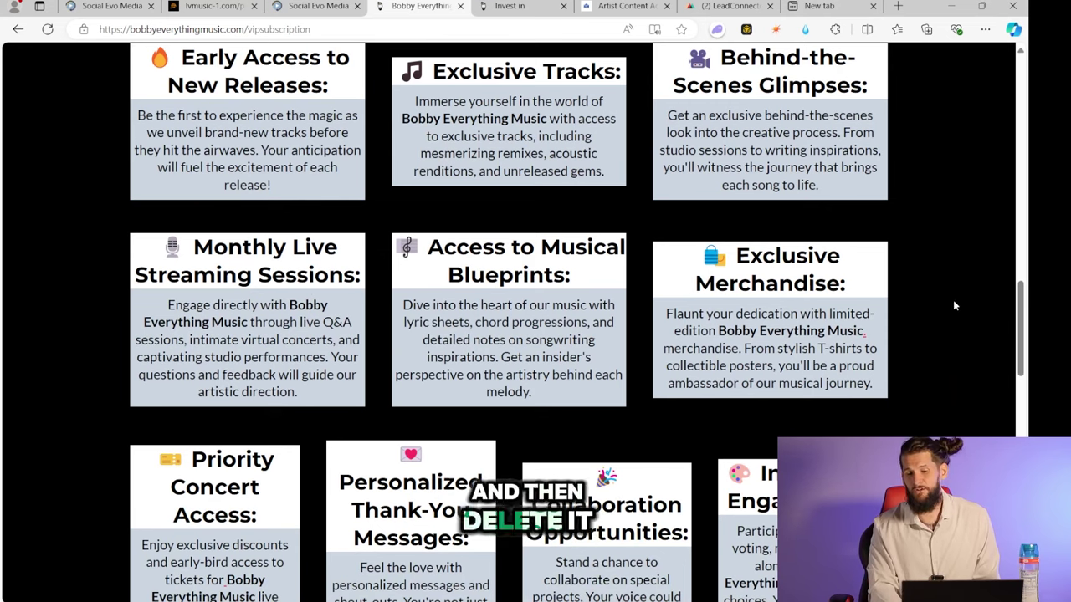
scroll(954, 306, down, 6)
scroll(953, 305, down, 4)
scroll(954, 305, down, 4)
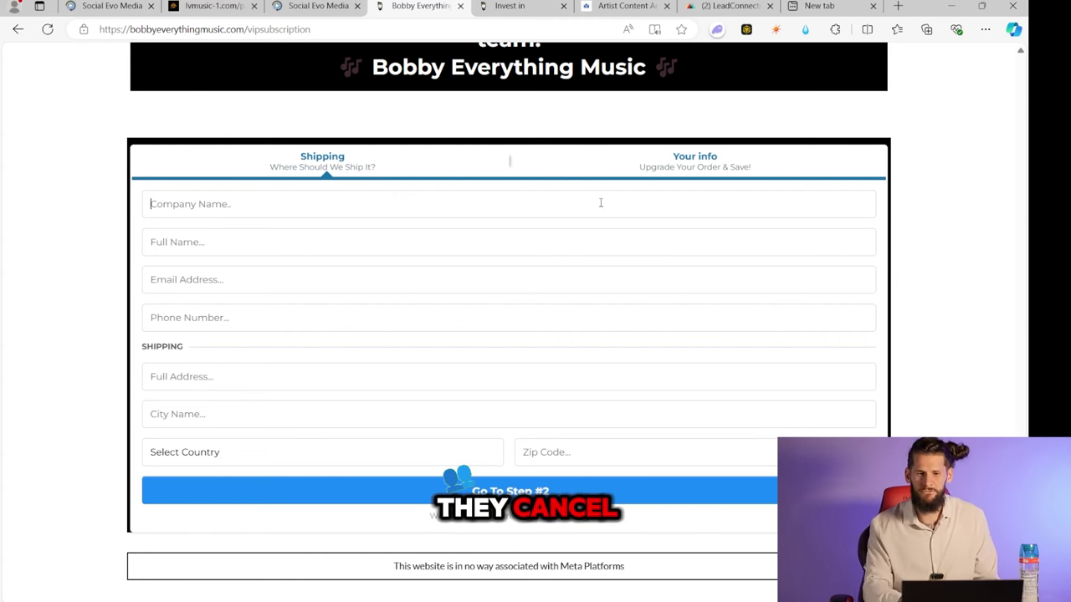
key(ctrl+l)
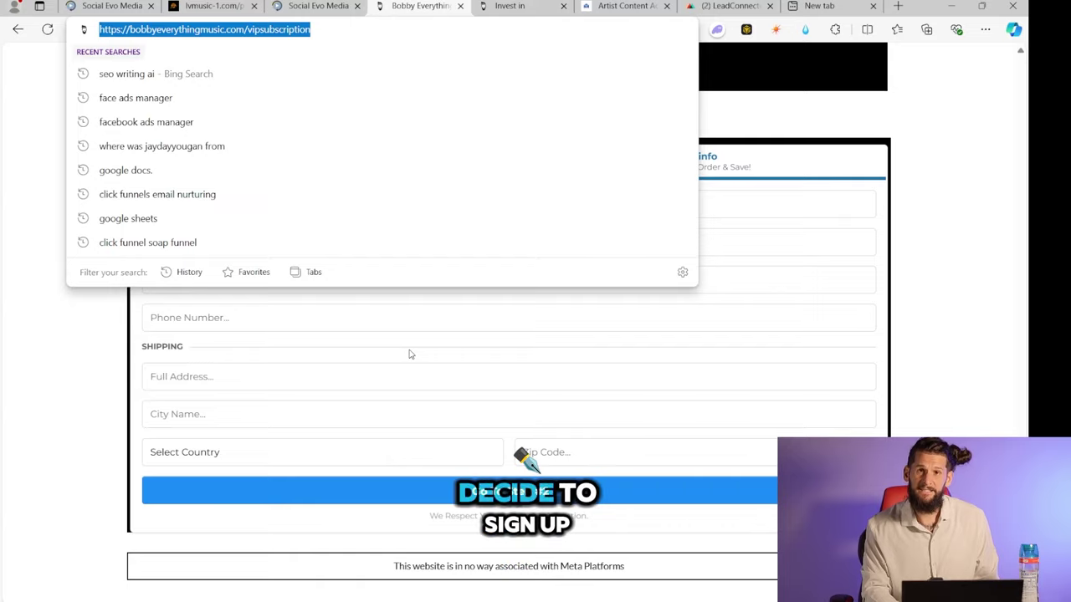
Return to the Invest in page and scroll to its Level 1–5 tiers, $25 to $1000.
click(536, 14)
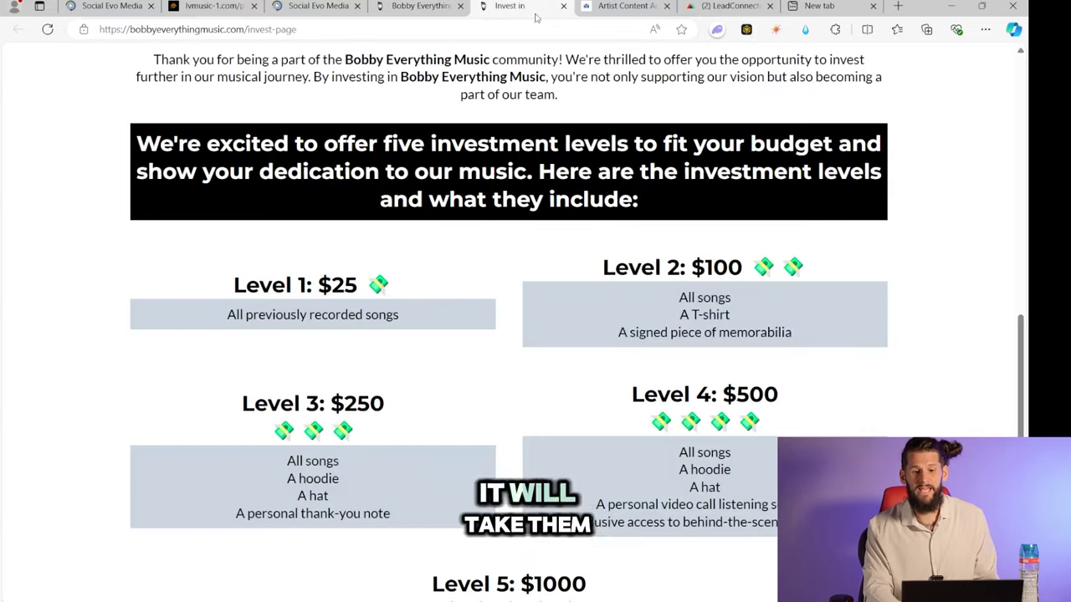
scroll(994, 122, up, 10)
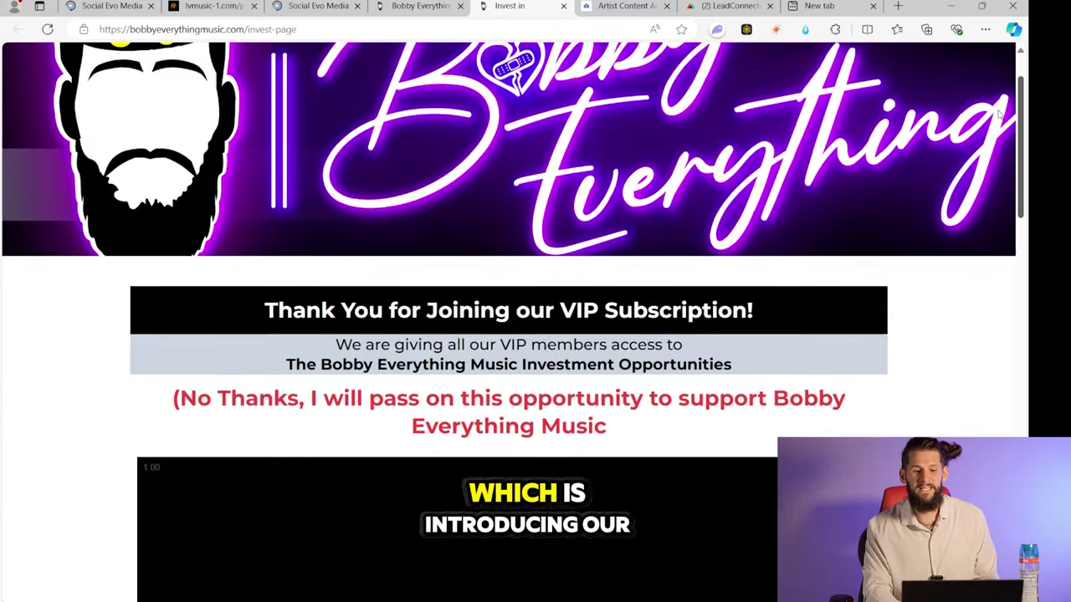
scroll(1006, 155, down, 2)
scroll(1006, 156, down, 2)
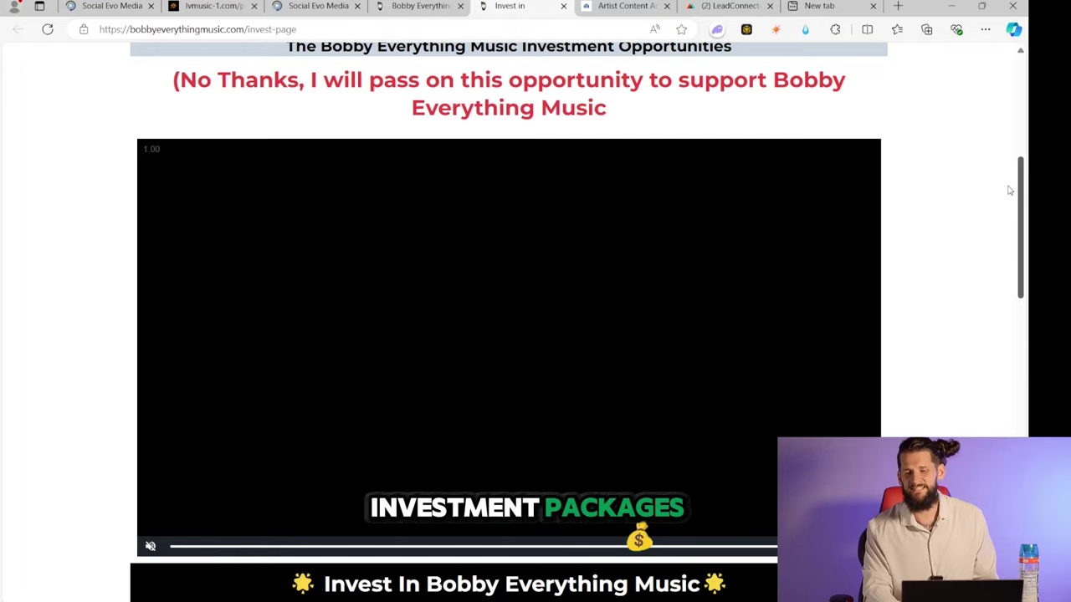
drag(1020, 192, 1022, 310)
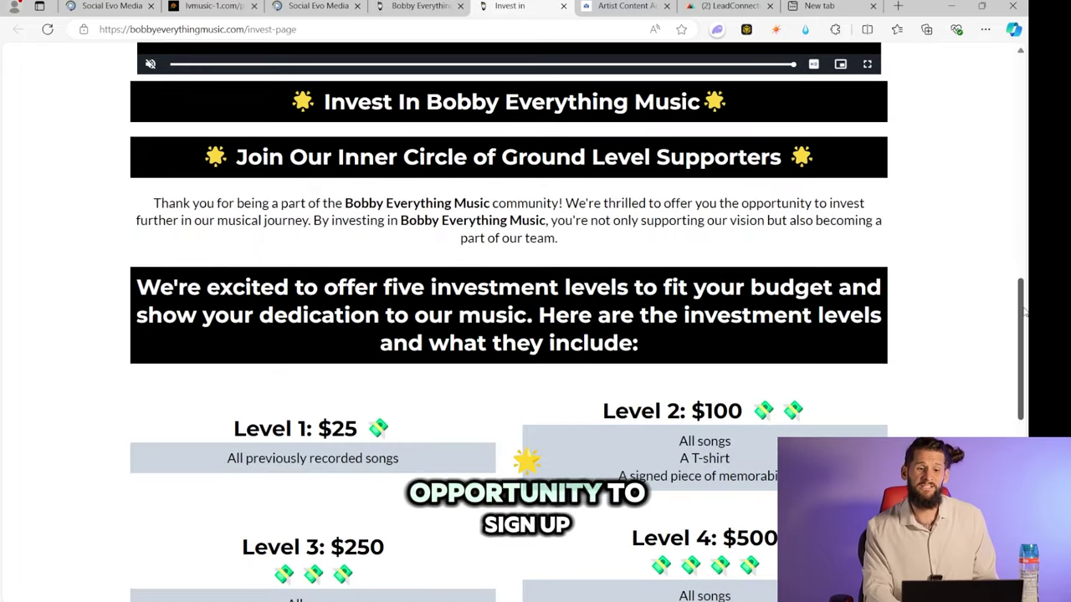
drag(1023, 310, 1026, 354)
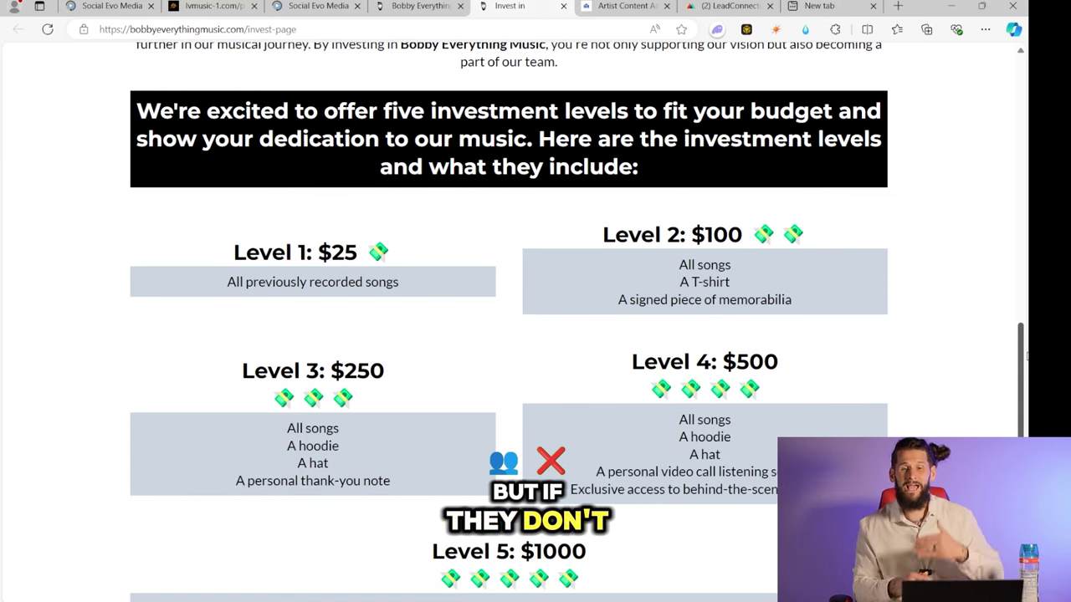